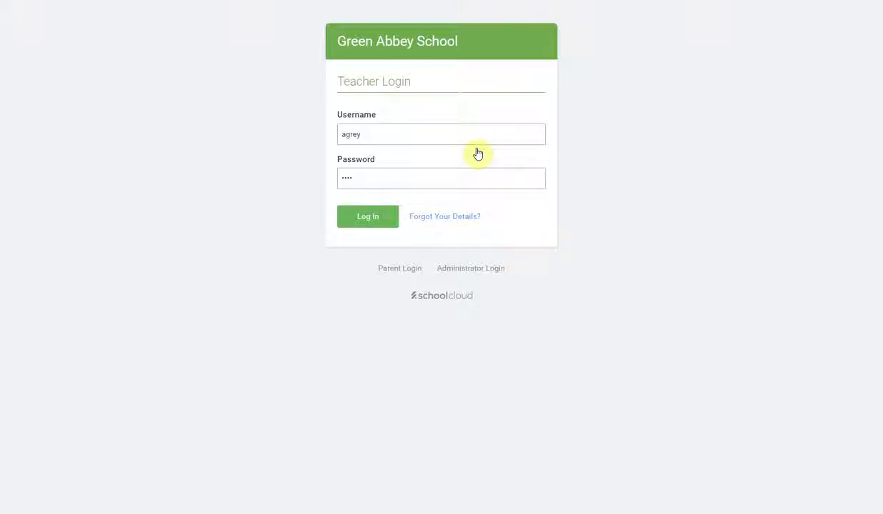
Log in to the teacher account and view the list of current parents' evenings.
{"action": "left_click", "coordinate": [369, 222]}
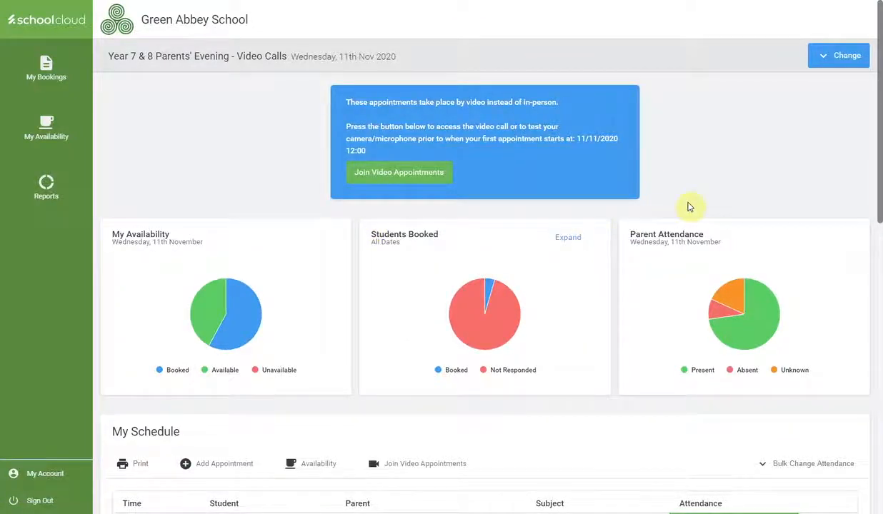
{"action": "left_click", "coordinate": [844, 60]}
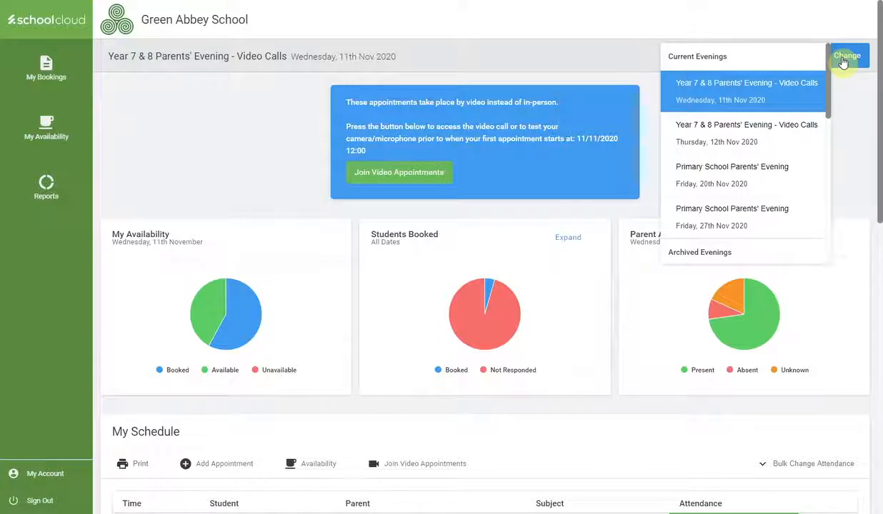
{"action": "left_click", "coordinate": [854, 102]}
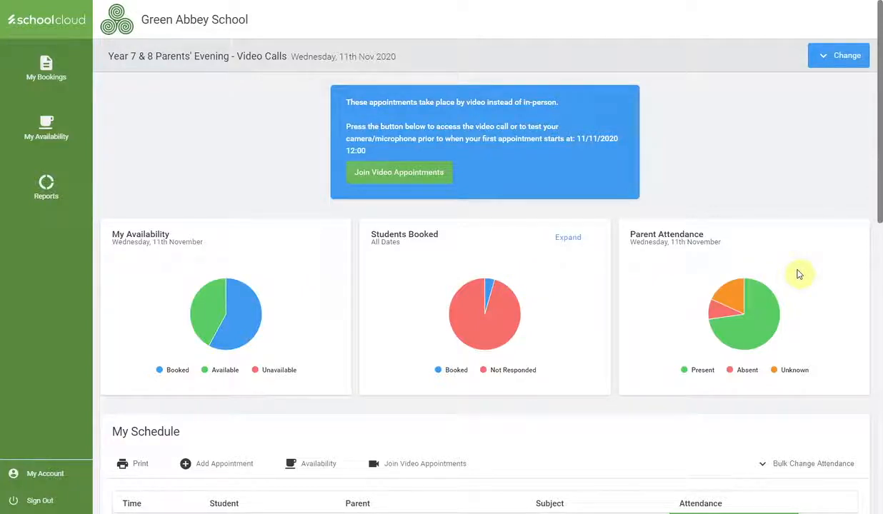
Switch the 12:00 appointment's attendance to Absent and back to Present in the schedule.
{"action": "scroll", "coordinate": [799, 274], "scroll_direction": "down", "scroll_amount": 4}
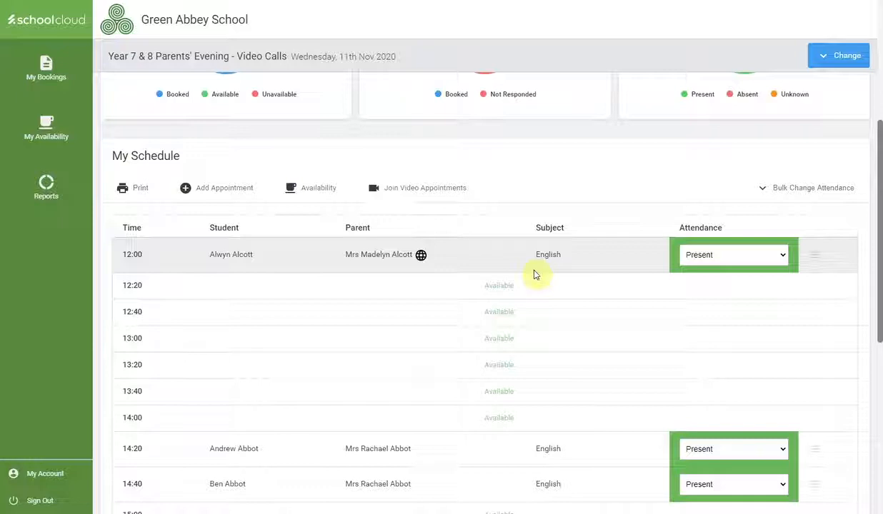
{"action": "left_click", "coordinate": [712, 257]}
{"action": "left_click", "coordinate": [716, 292]}
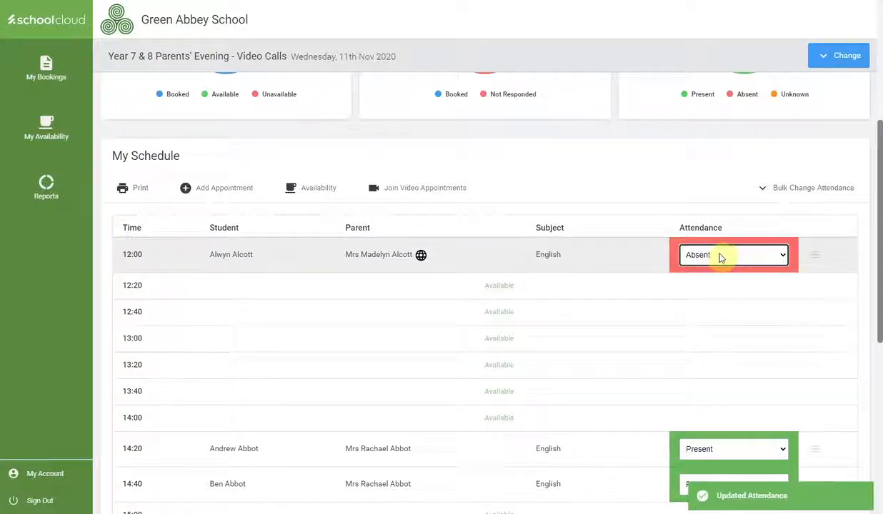
{"action": "left_click", "coordinate": [721, 257]}
{"action": "left_click", "coordinate": [689, 279]}
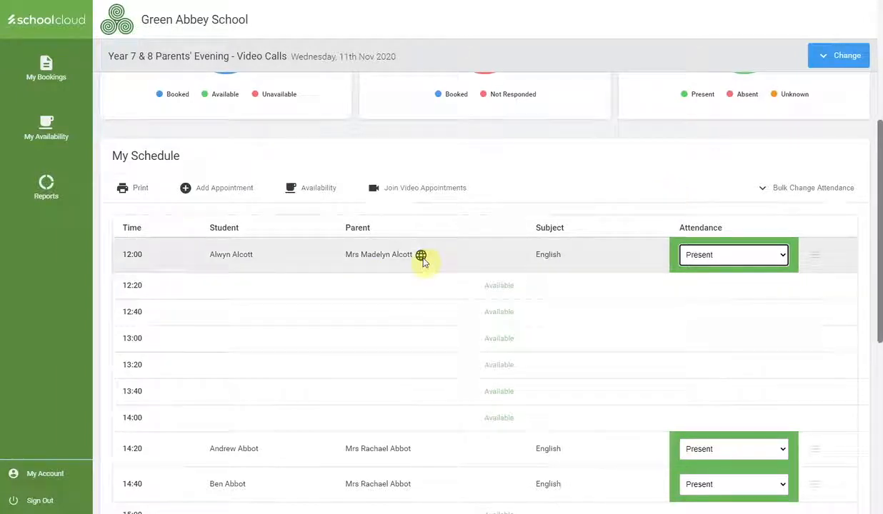
Open the teacher's private notes for the 12:00 appointment and cancel without writing anything.
{"action": "mouse_move", "coordinate": [421, 259]}
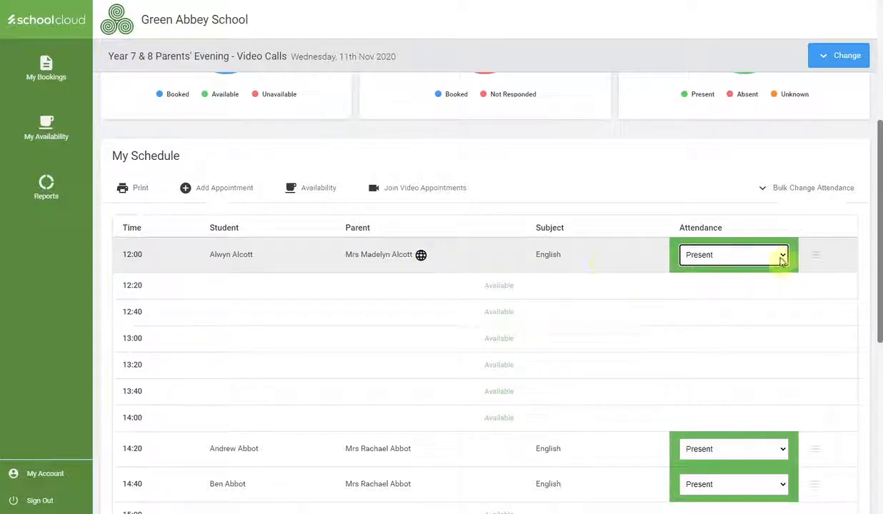
{"action": "left_click", "coordinate": [818, 256]}
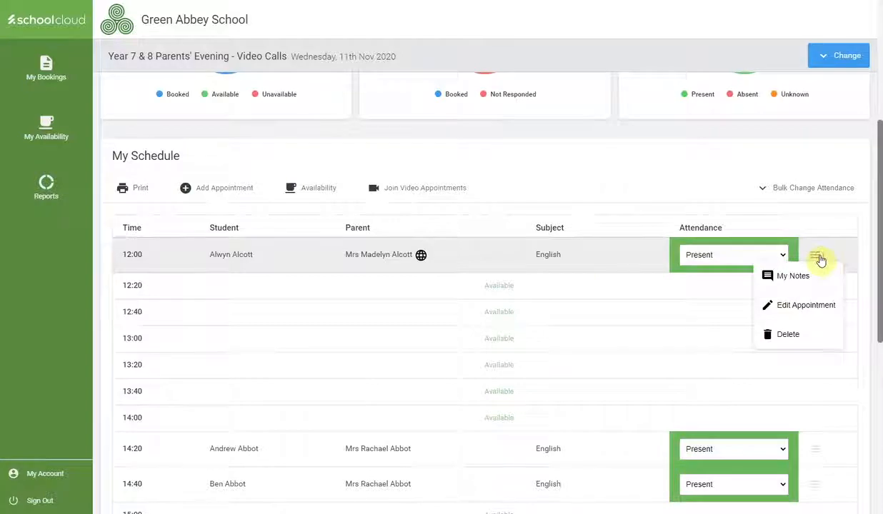
{"action": "left_click", "coordinate": [797, 281]}
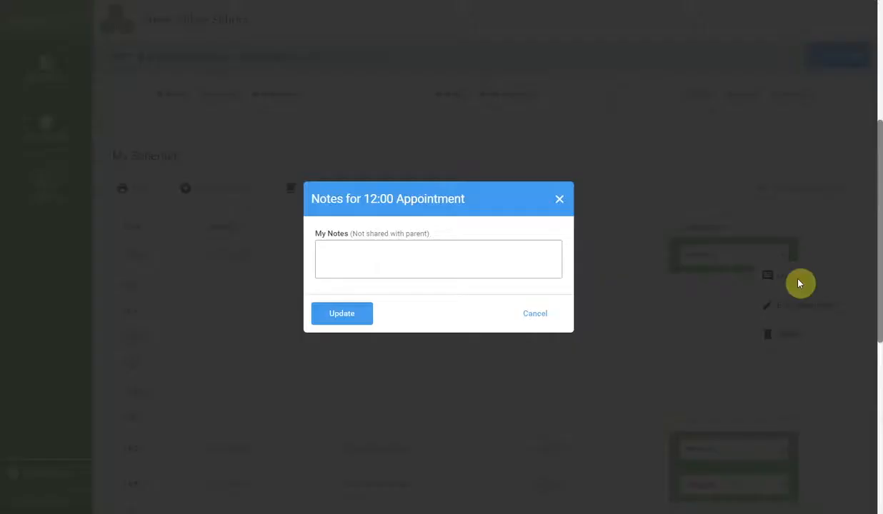
{"action": "left_click", "coordinate": [444, 267]}
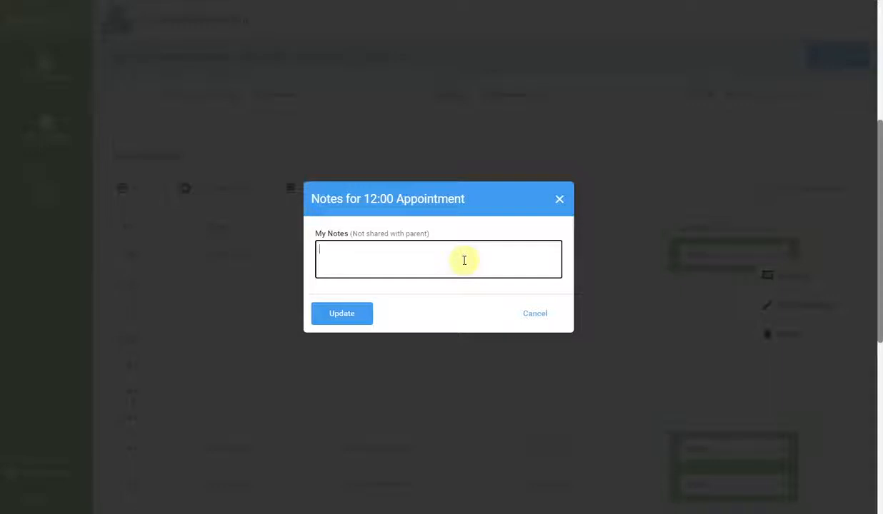
{"action": "left_click", "coordinate": [518, 314]}
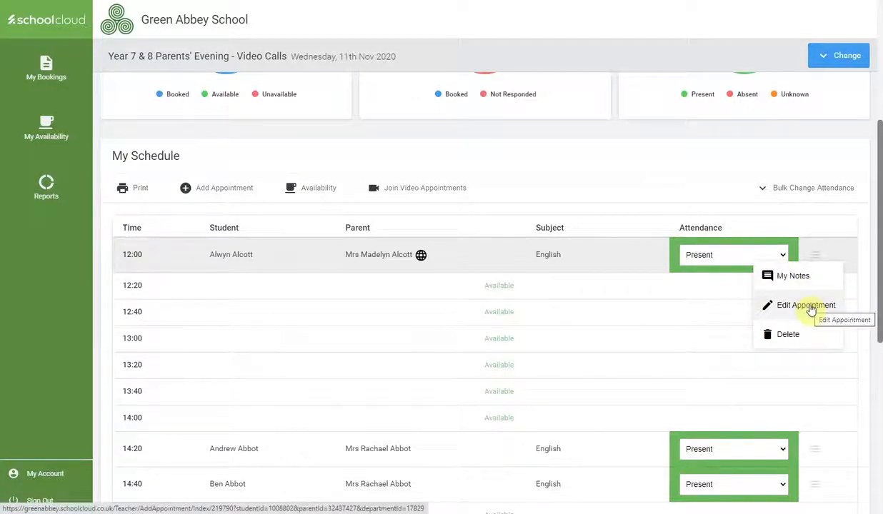
View the deletion form for the 12:00 appointment, including the reason for the parent, and dismiss it without deleting.
{"action": "left_click", "coordinate": [792, 334]}
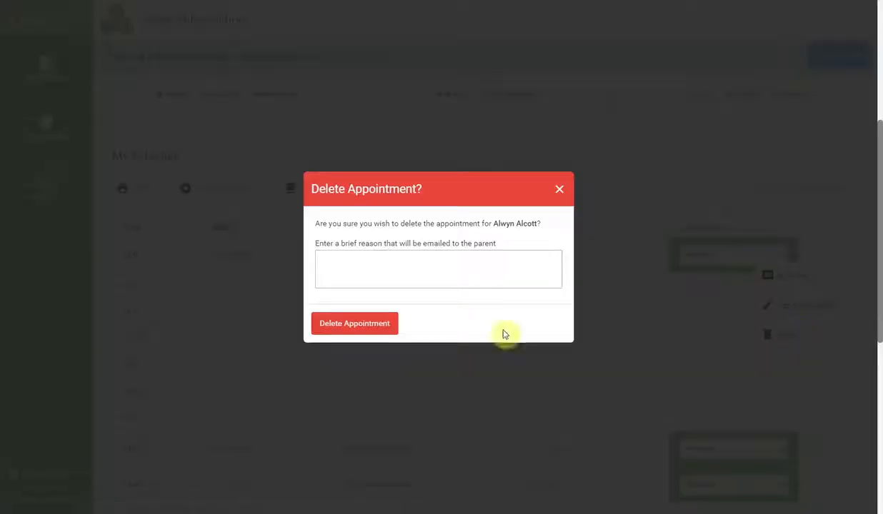
{"action": "left_click", "coordinate": [467, 271]}
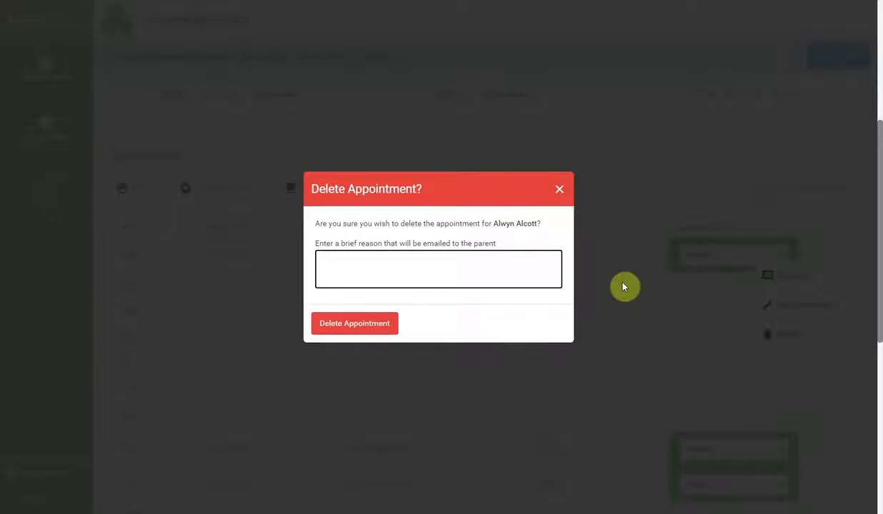
{"action": "left_click", "coordinate": [559, 190]}
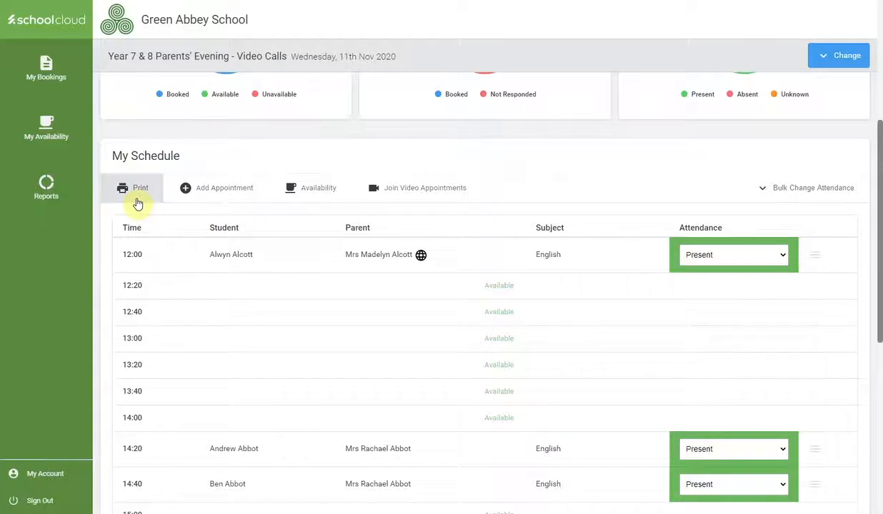
Start adding an appointment for the student already booked at 12:00, with the mother as parent and English as subject.
{"action": "left_click", "coordinate": [232, 200]}
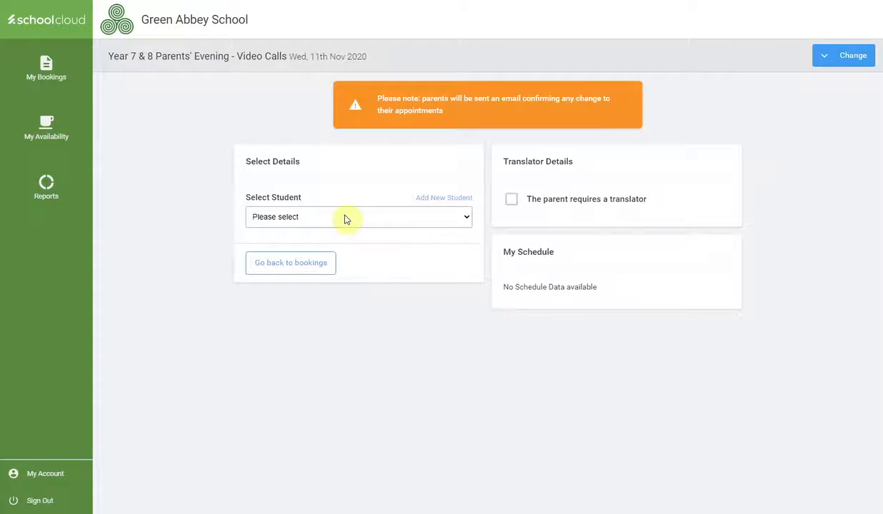
{"action": "left_click", "coordinate": [344, 218]}
{"action": "scroll", "coordinate": [341, 293], "scroll_direction": "down", "scroll_amount": 4}
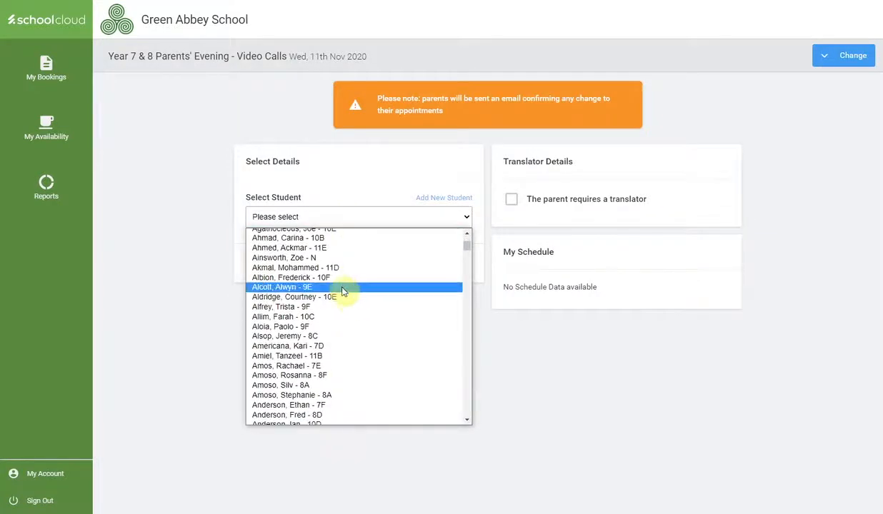
{"action": "left_click", "coordinate": [343, 288]}
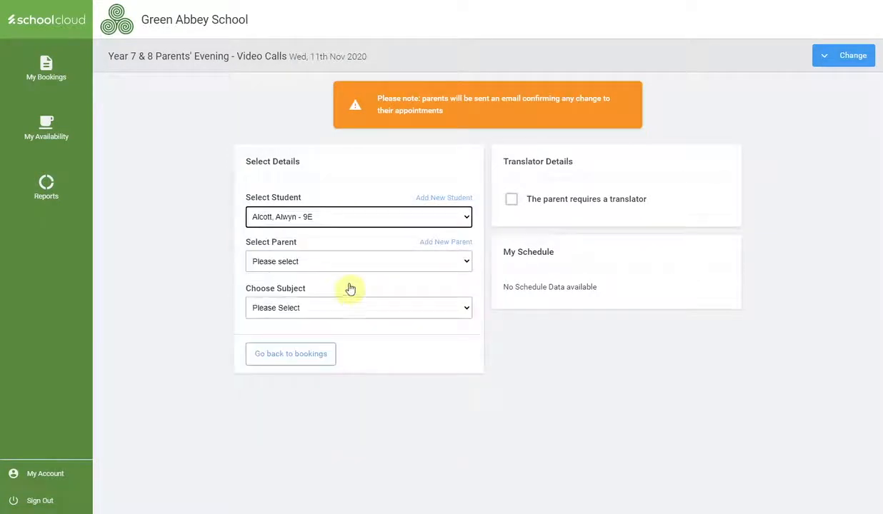
{"action": "left_click", "coordinate": [408, 261]}
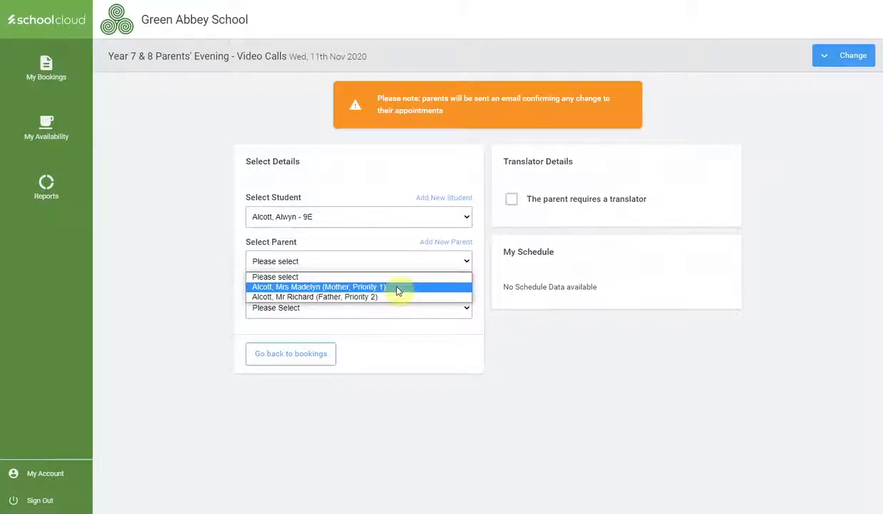
{"action": "left_click", "coordinate": [398, 288]}
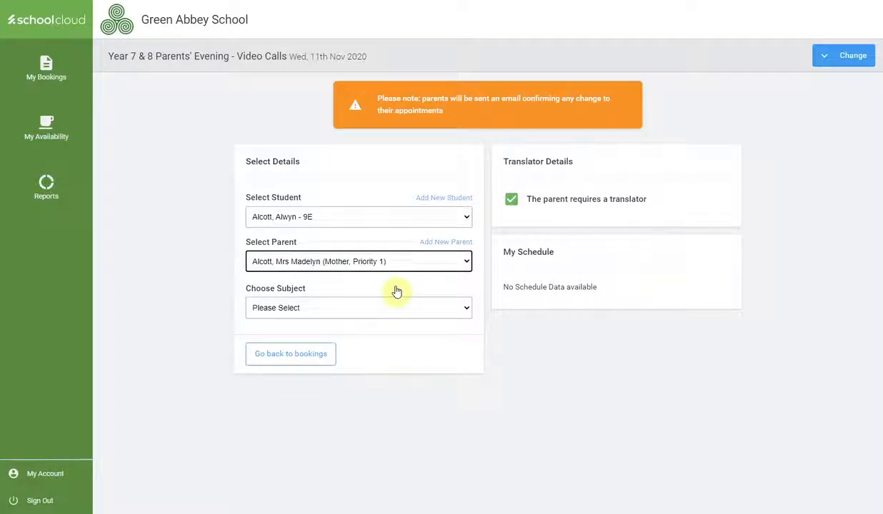
{"action": "left_click", "coordinate": [388, 301]}
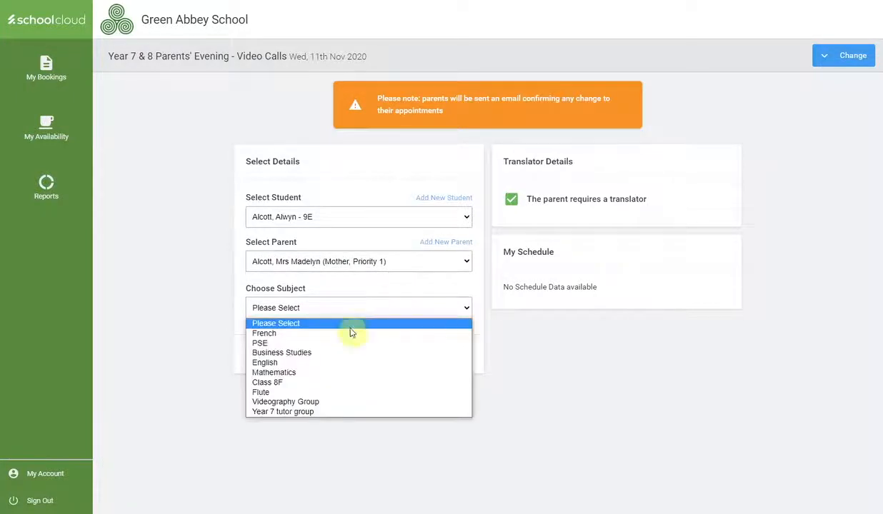
{"action": "left_click", "coordinate": [311, 368]}
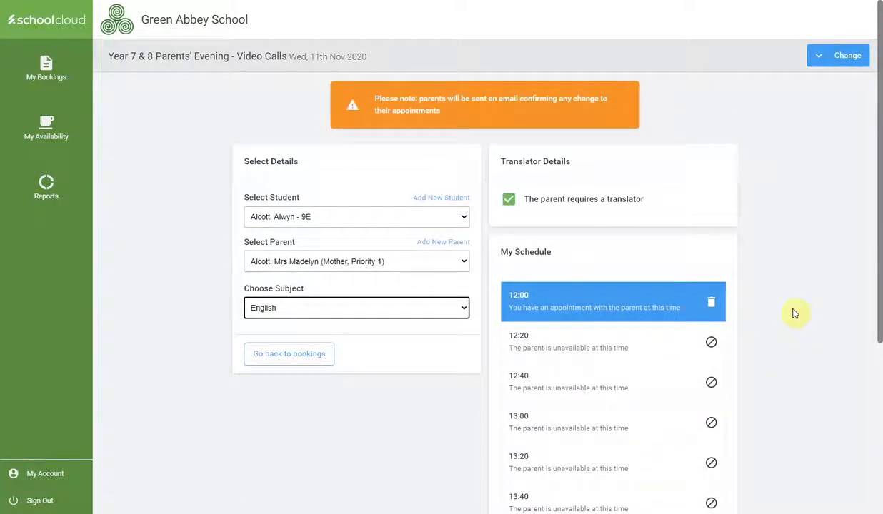
Delete the student's 12:00 appointment without giving a reason and book the same 12:00 slot again.
{"action": "left_click", "coordinate": [714, 304]}
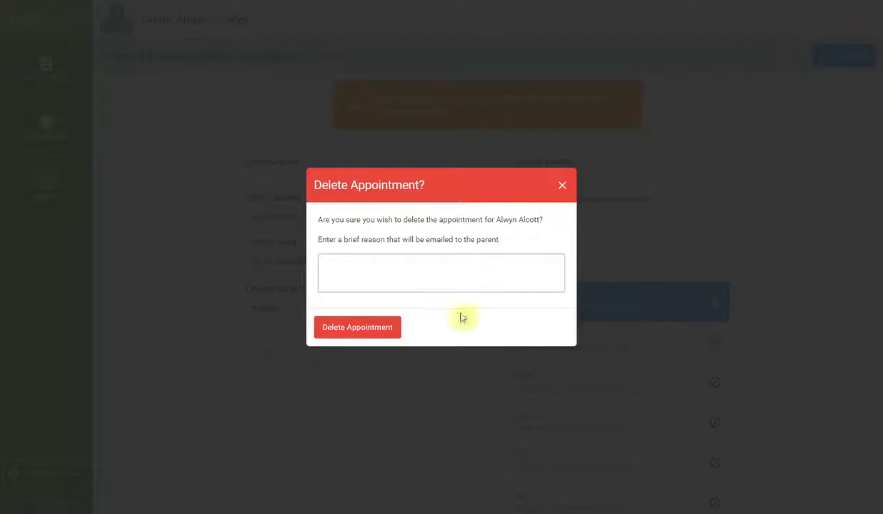
{"action": "left_click", "coordinate": [386, 330]}
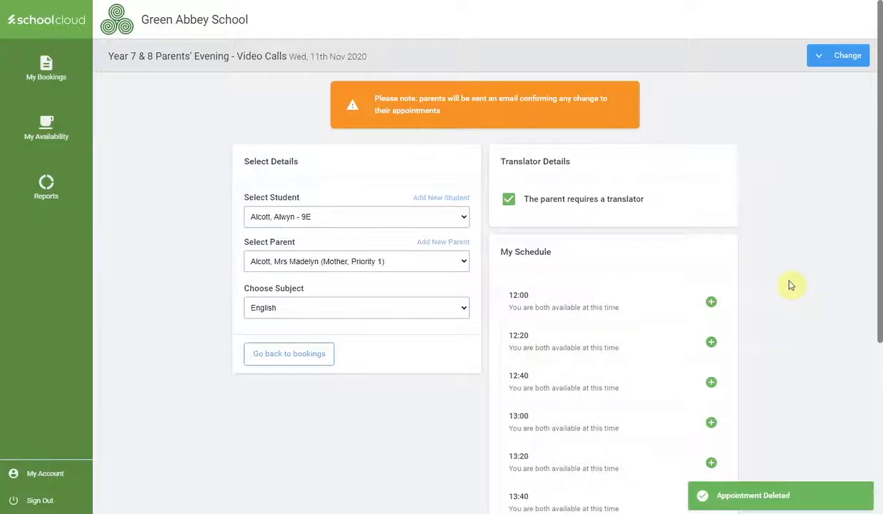
{"action": "scroll", "coordinate": [791, 286], "scroll_direction": "down", "scroll_amount": 1}
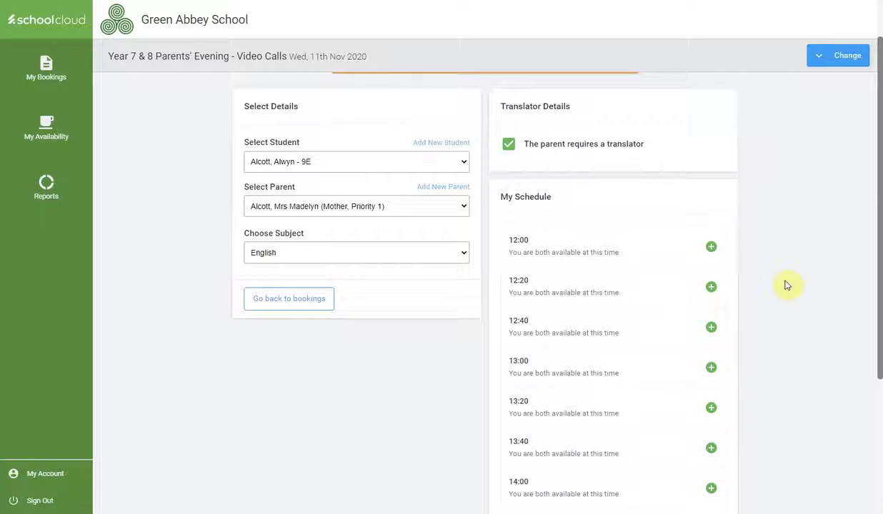
{"action": "left_click", "coordinate": [685, 248]}
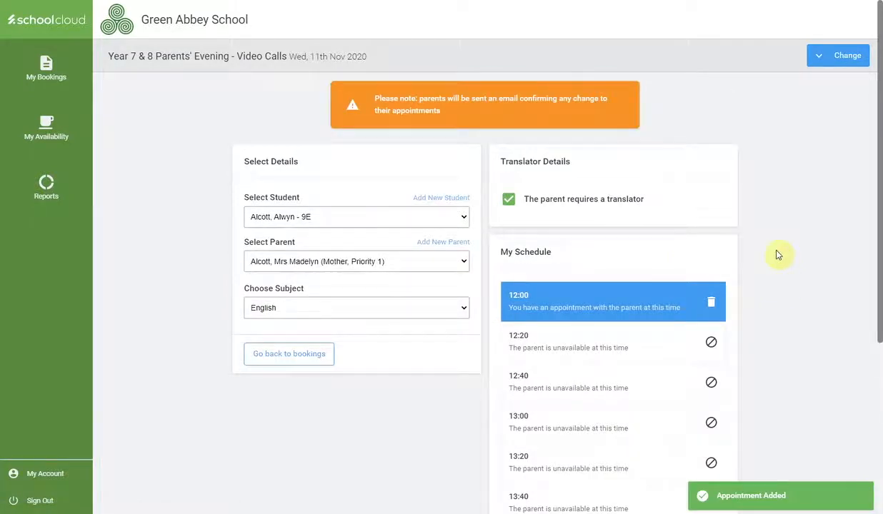
Return to the bookings schedule and open the teacher's availability settings to examine the appointment times and break options.
{"action": "left_click", "coordinate": [61, 76]}
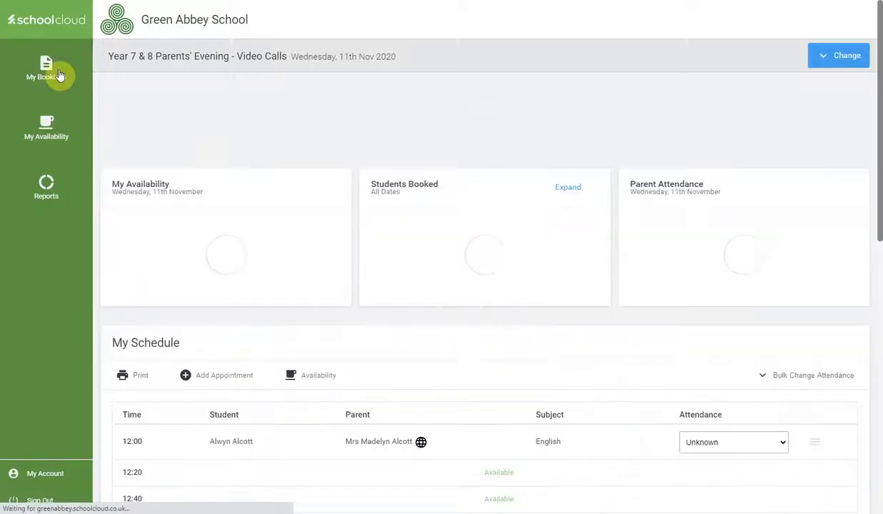
{"action": "scroll", "coordinate": [411, 243], "scroll_direction": "down", "scroll_amount": 2}
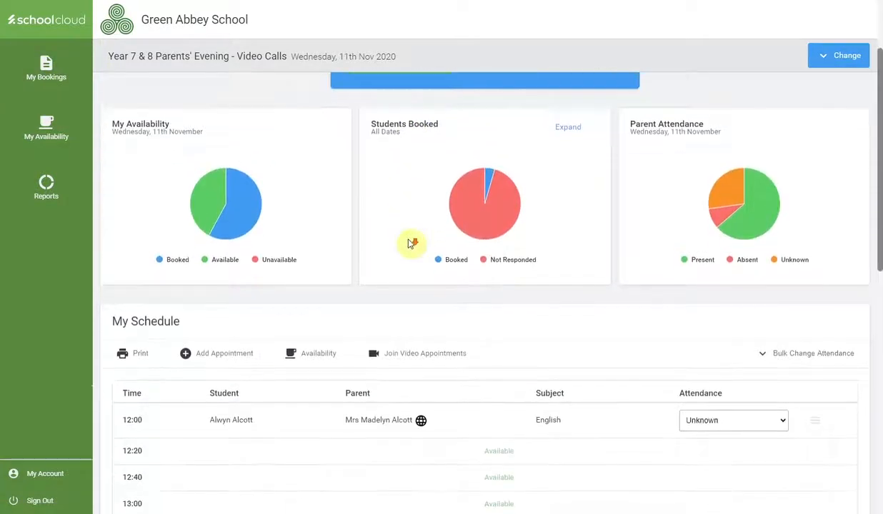
{"action": "scroll", "coordinate": [411, 243], "scroll_direction": "down", "scroll_amount": 2}
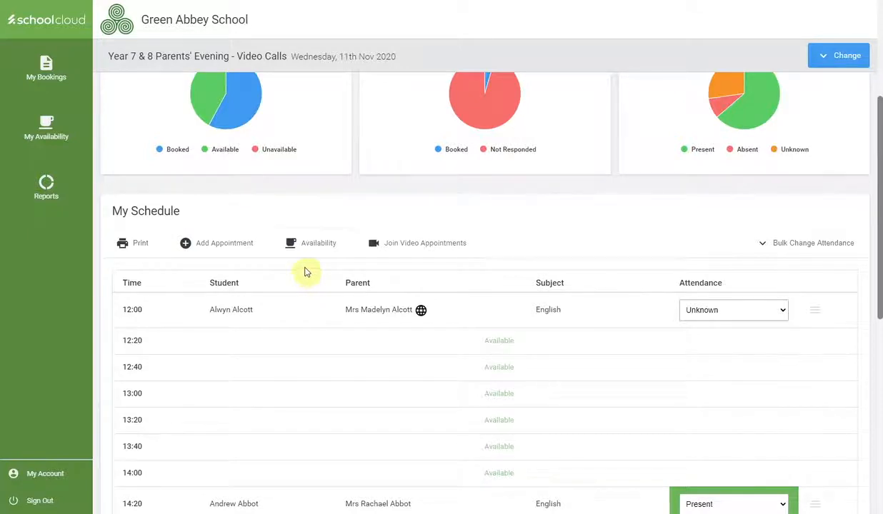
{"action": "left_click", "coordinate": [309, 245]}
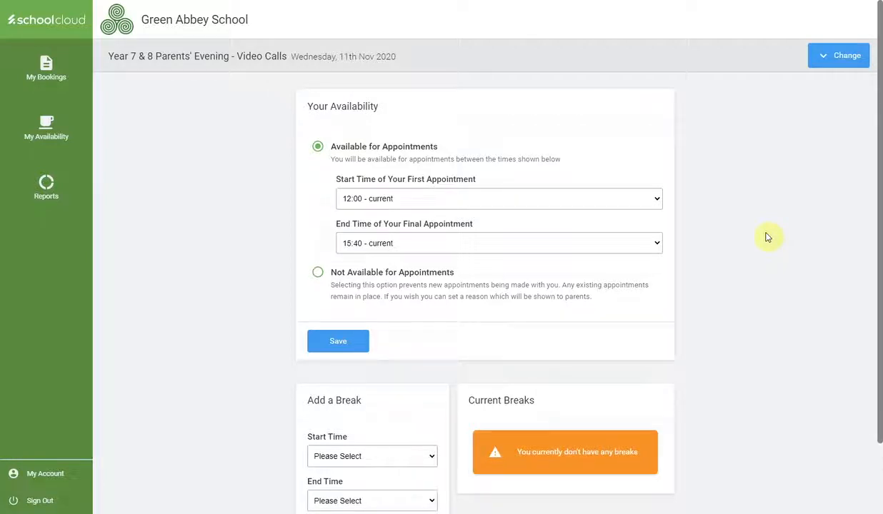
{"action": "scroll", "coordinate": [765, 234], "scroll_direction": "down", "scroll_amount": 2}
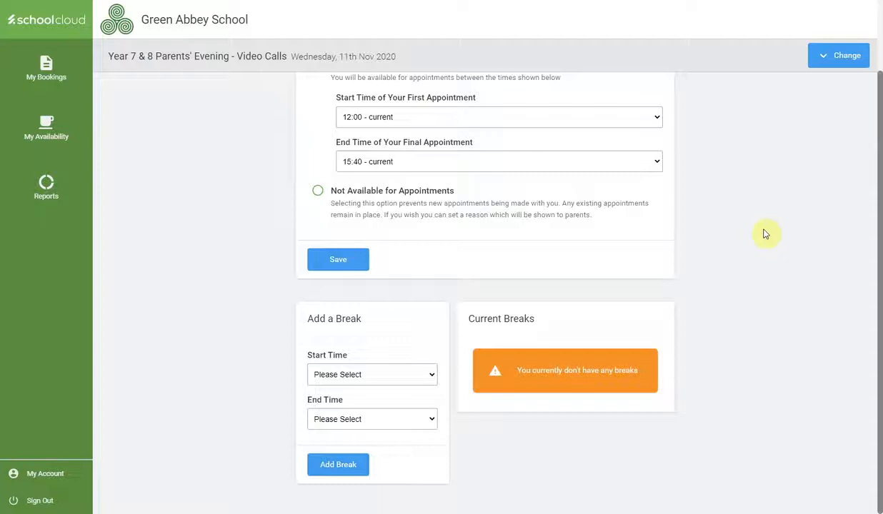
Open the video appointments' audio and video check from the bookings overview and view the camera choices in the device settings.
{"action": "left_click", "coordinate": [44, 71]}
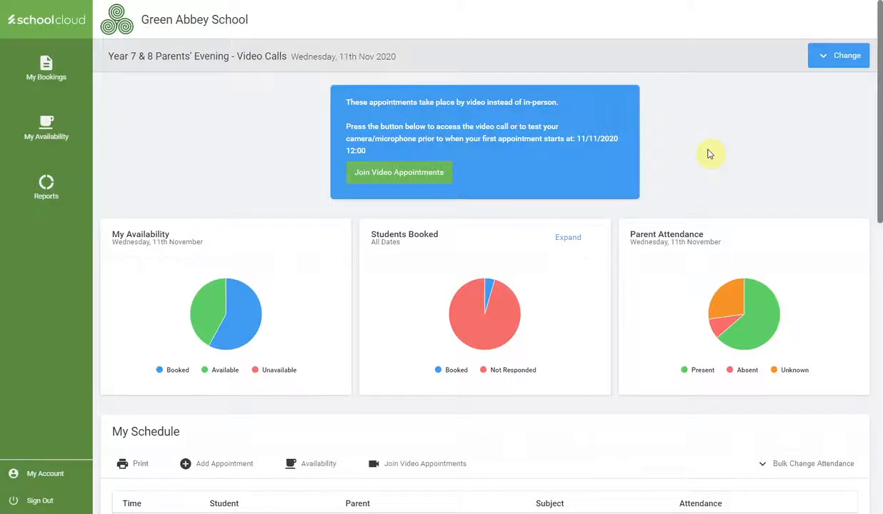
{"action": "left_click", "coordinate": [405, 179]}
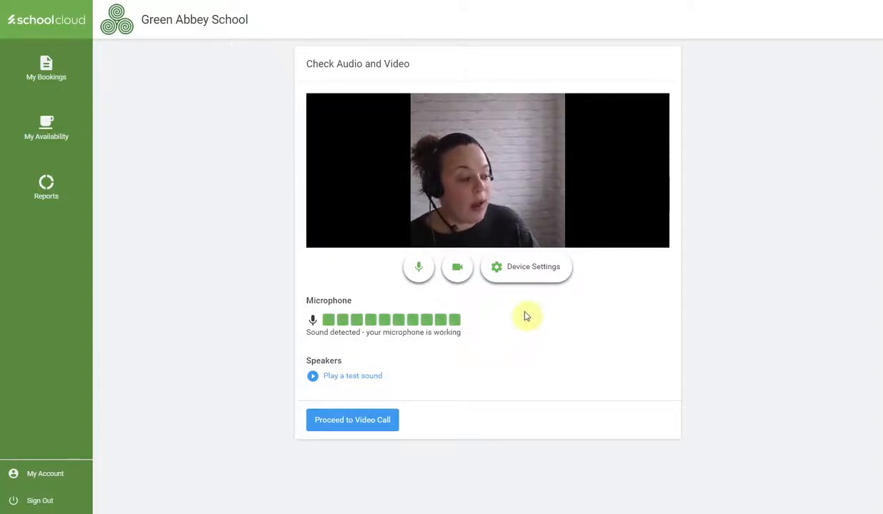
{"action": "left_click", "coordinate": [526, 272]}
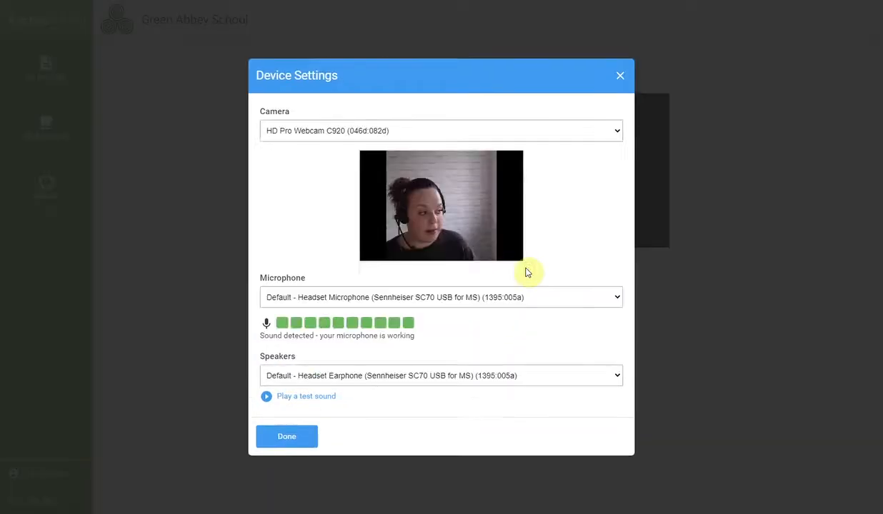
{"action": "left_click", "coordinate": [449, 138]}
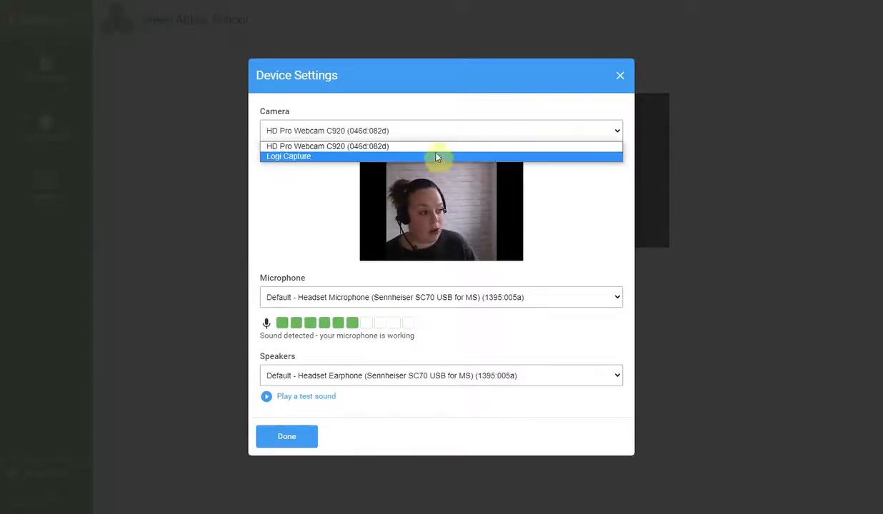
{"action": "left_click", "coordinate": [434, 108]}
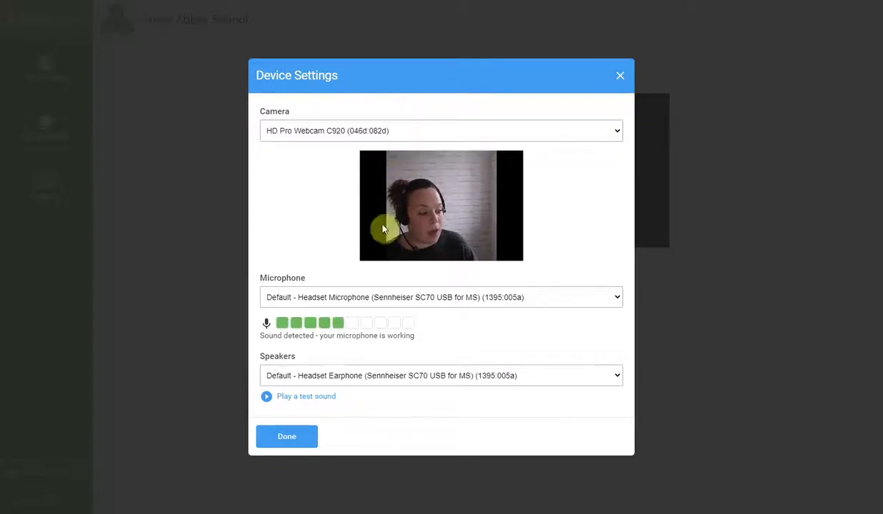
View the microphone choices in the device settings, keep the default headset microphone, and finish the device setup.
{"action": "left_click", "coordinate": [550, 297]}
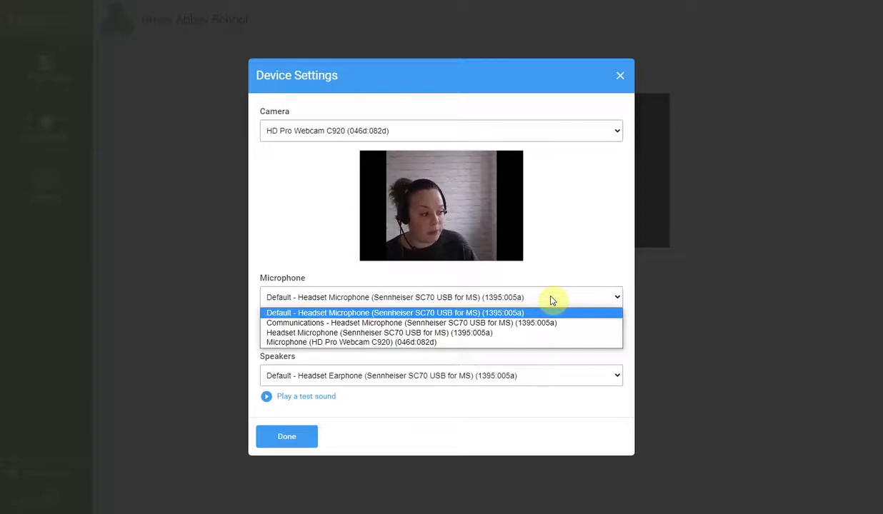
{"action": "left_click", "coordinate": [553, 273]}
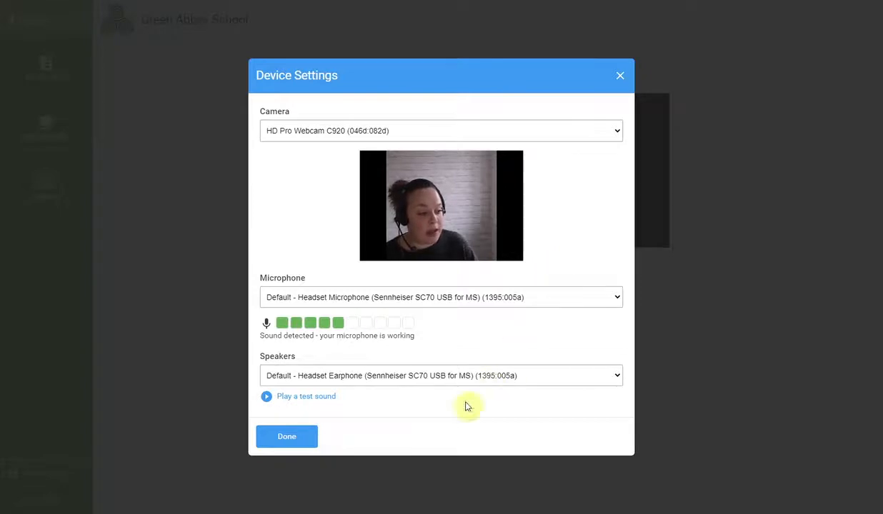
{"action": "left_click", "coordinate": [285, 440]}
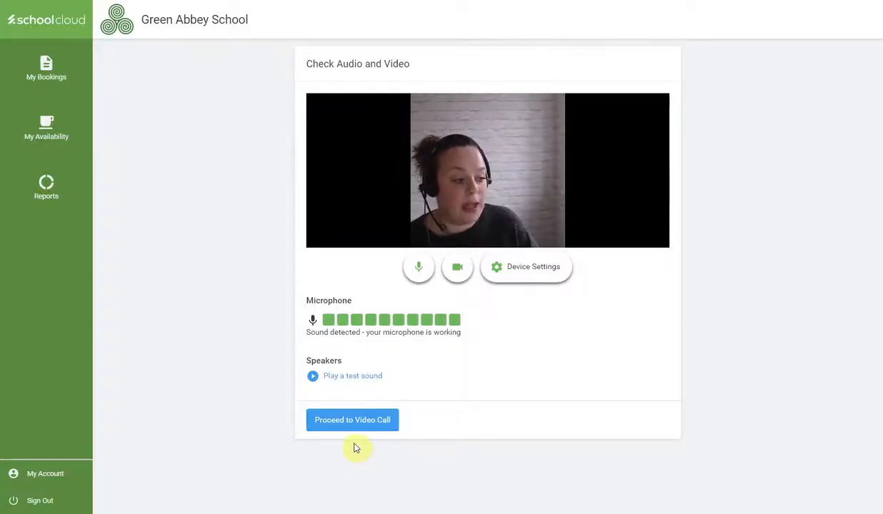
Proceed from the audio and video check to the video call page and look through the appointment schedule.
{"action": "left_click", "coordinate": [350, 423]}
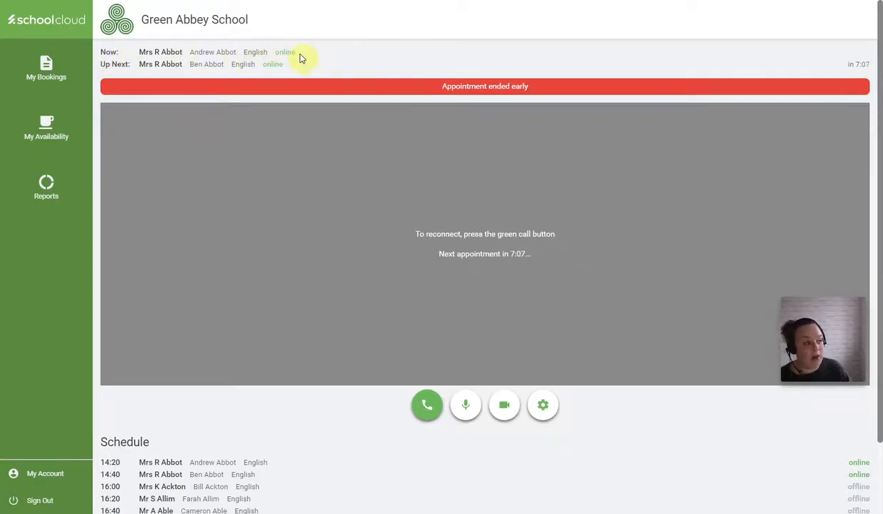
{"action": "scroll", "coordinate": [258, 292], "scroll_direction": "down", "scroll_amount": 1}
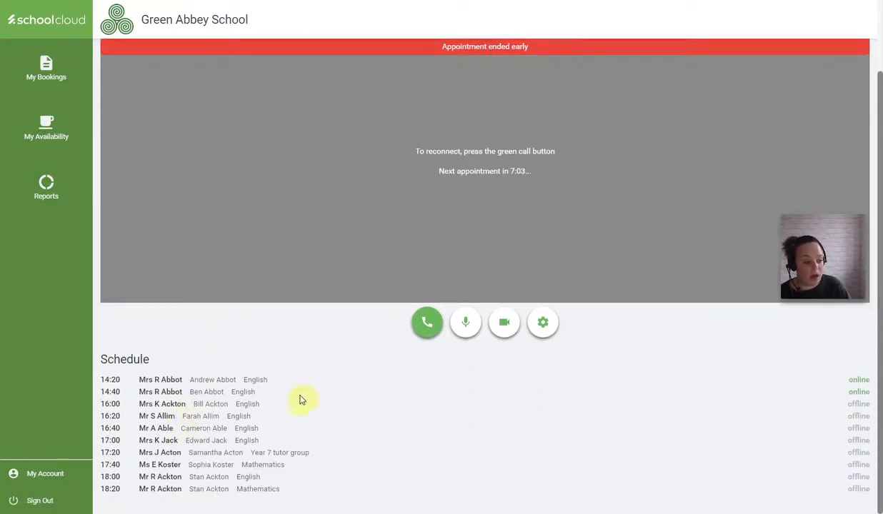
{"action": "scroll", "coordinate": [308, 395], "scroll_direction": "up", "scroll_amount": 1}
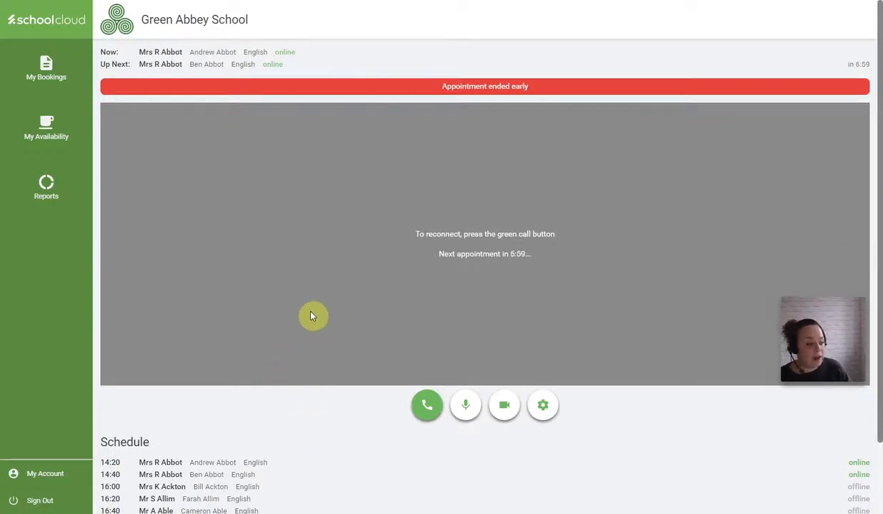
Start the video call for the current 14:20 English appointment and switch the camera off and on again.
{"action": "left_click", "coordinate": [427, 414]}
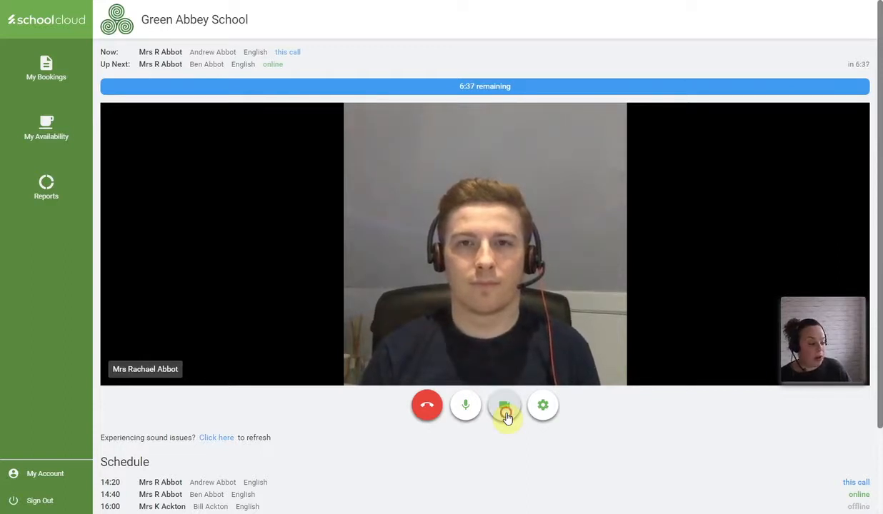
{"action": "left_click", "coordinate": [505, 408]}
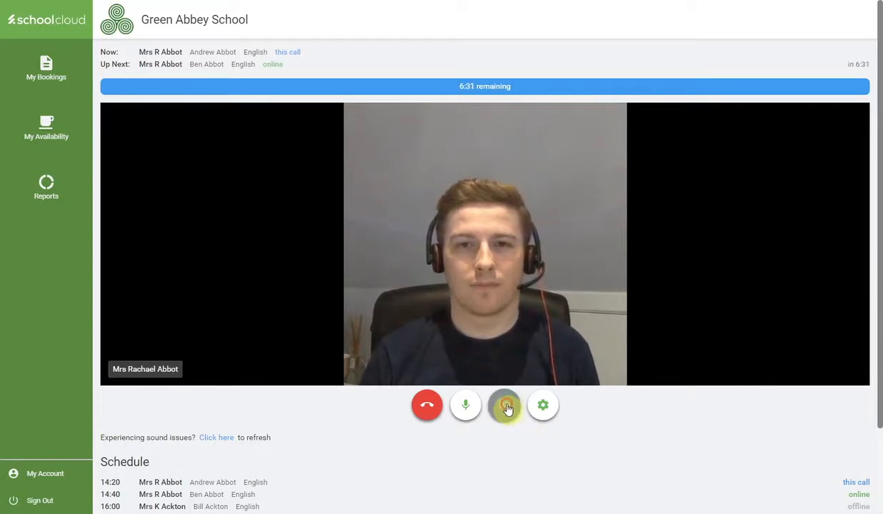
{"action": "left_click", "coordinate": [509, 408]}
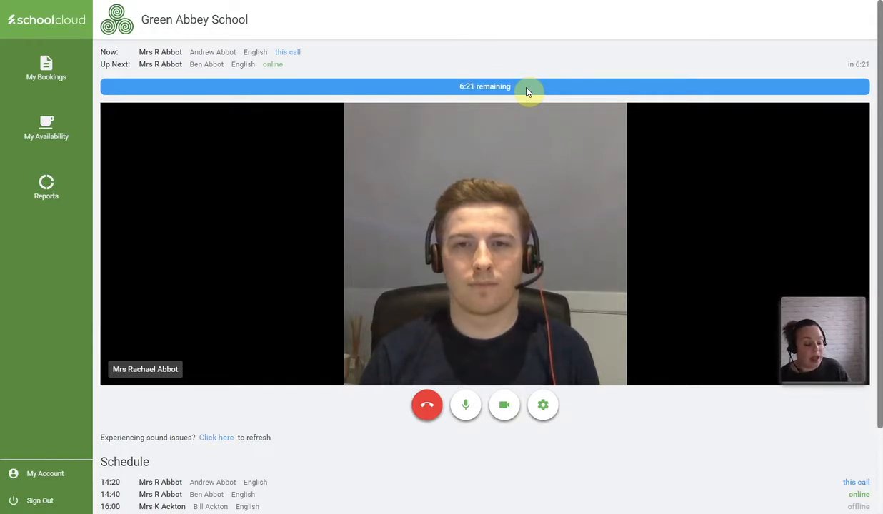
End the current appointment's video call early and reconnect to the same parent.
{"action": "left_click", "coordinate": [423, 407]}
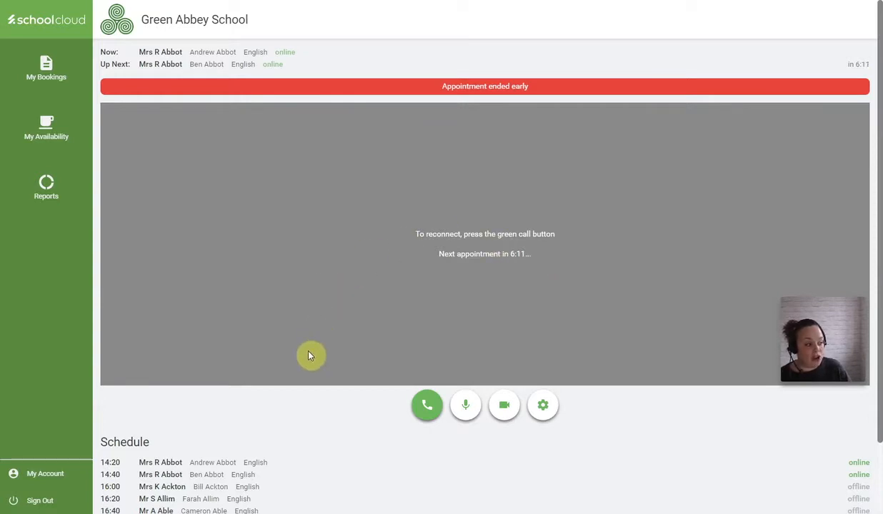
{"action": "left_click", "coordinate": [428, 405]}
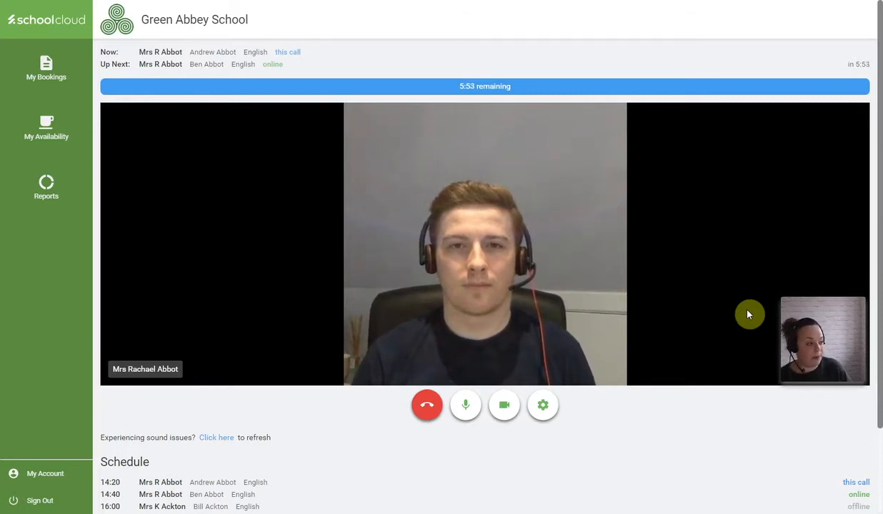
Leave the video call for the bookings overview and examine the parent attendance chart and schedule.
{"action": "left_click", "coordinate": [45, 75]}
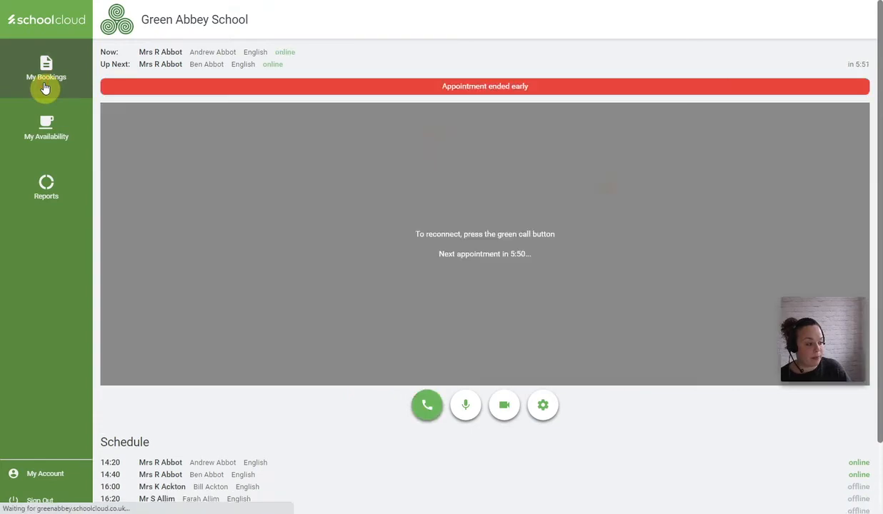
{"action": "scroll", "coordinate": [712, 188], "scroll_direction": "down", "scroll_amount": 2}
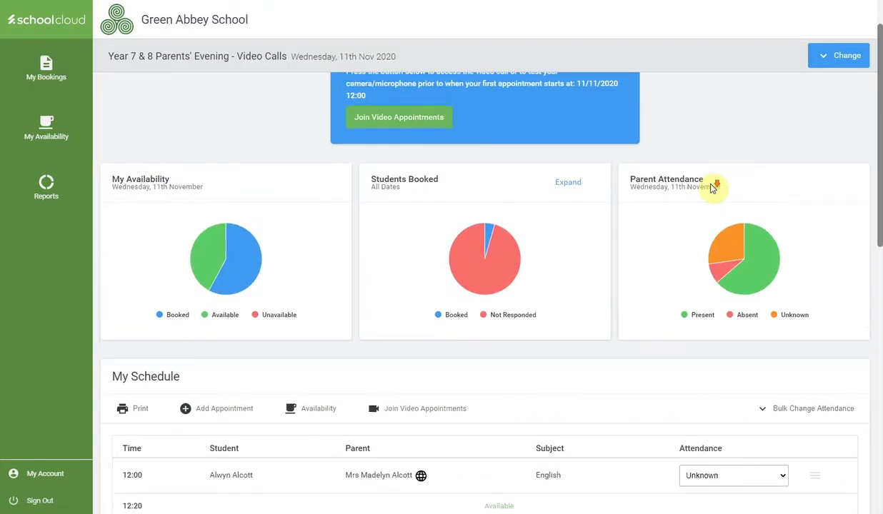